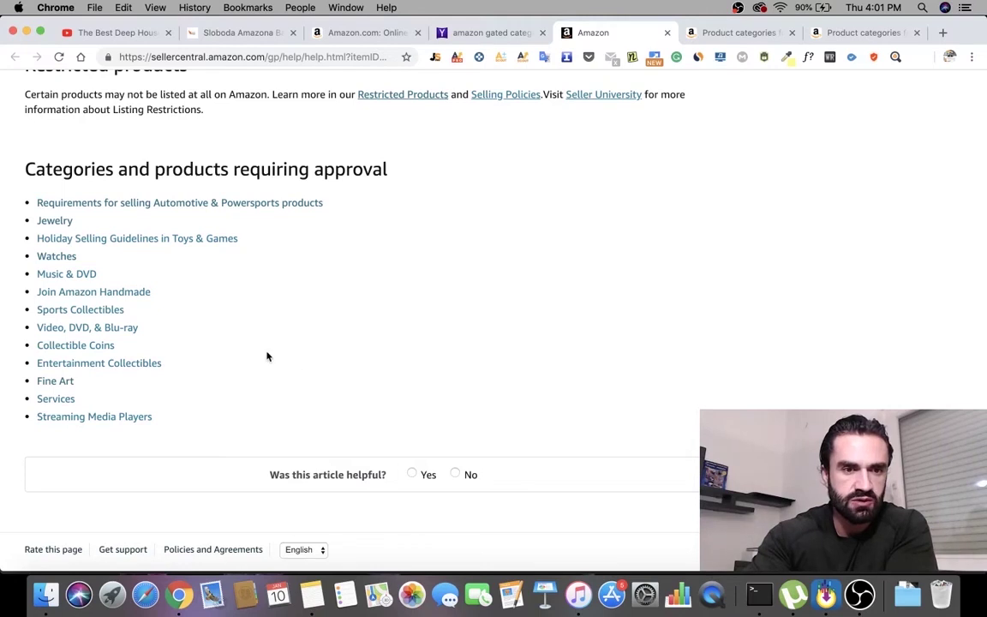
- Open the Automotive & Powersports selling requirements in a new tab and close the two Product categories tabs
{"action": "right_click", "coordinate": [144, 209]}
{"action": "left_click", "coordinate": [203, 211]}
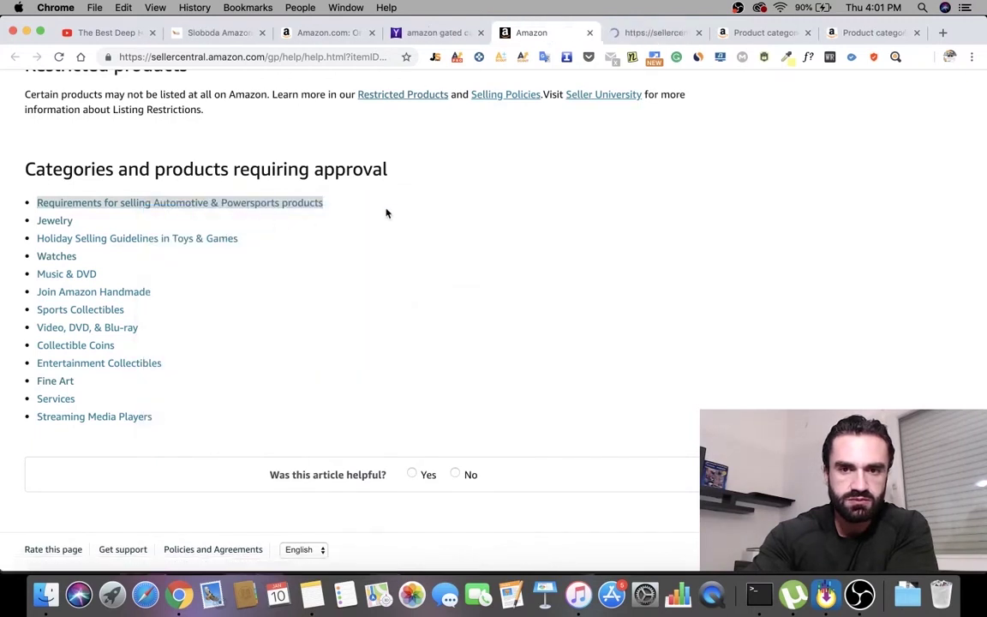
{"action": "left_click", "coordinate": [808, 33]}
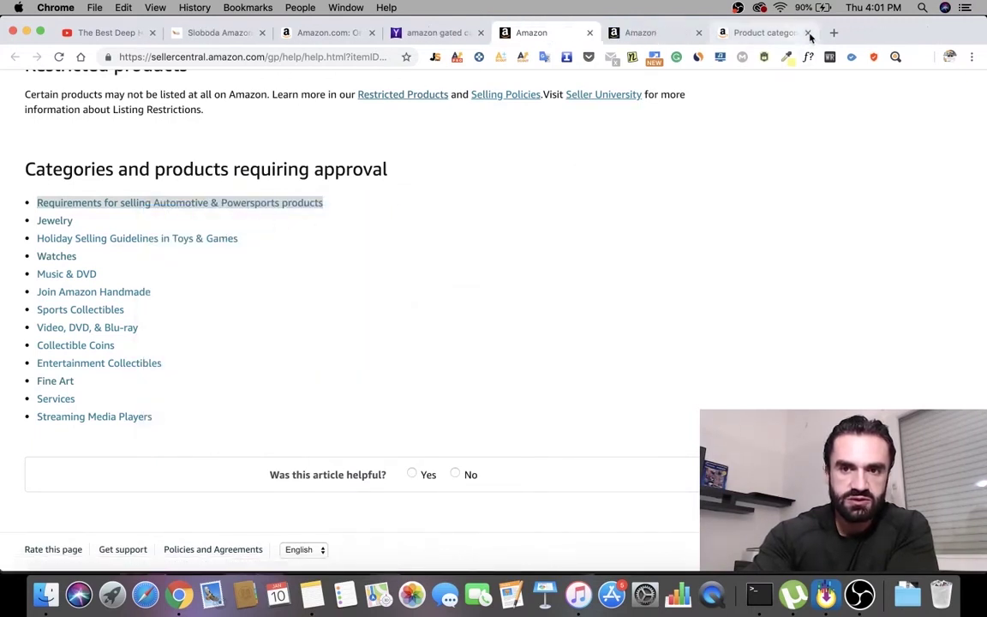
{"action": "left_click", "coordinate": [809, 33]}
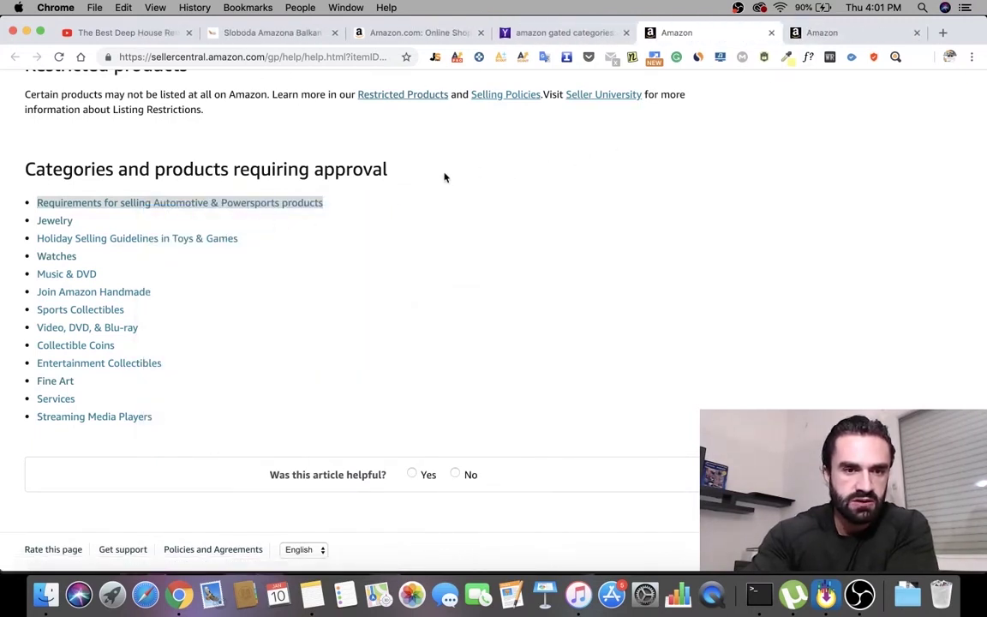
- Open the Jewelry and Watches approval pages from the category list in separate new tabs
{"action": "right_click", "coordinate": [62, 225]}
{"action": "left_click", "coordinate": [98, 229]}
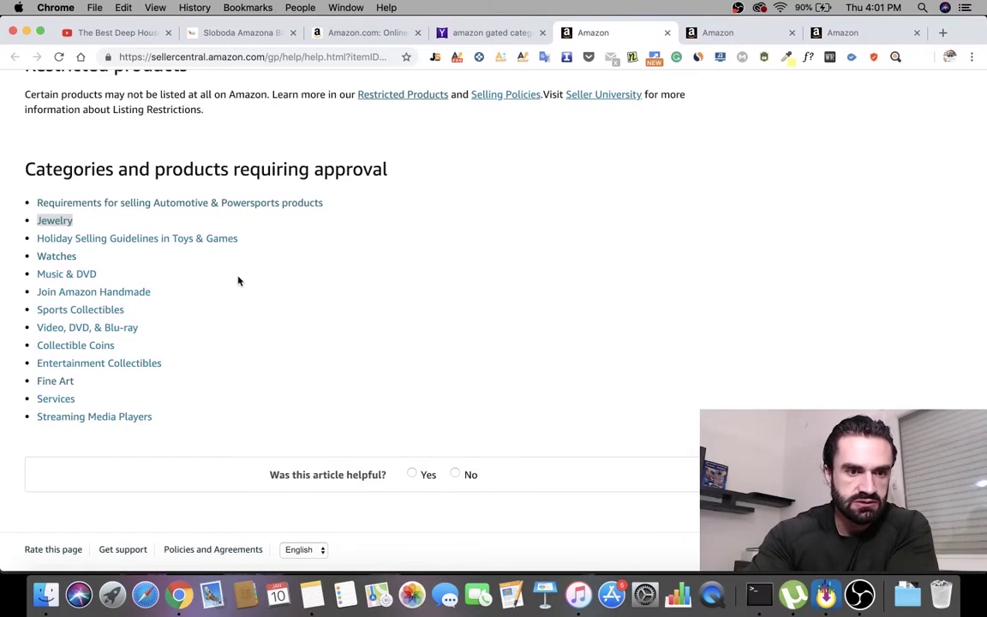
{"action": "right_click", "coordinate": [62, 263]}
{"action": "left_click", "coordinate": [101, 267]}
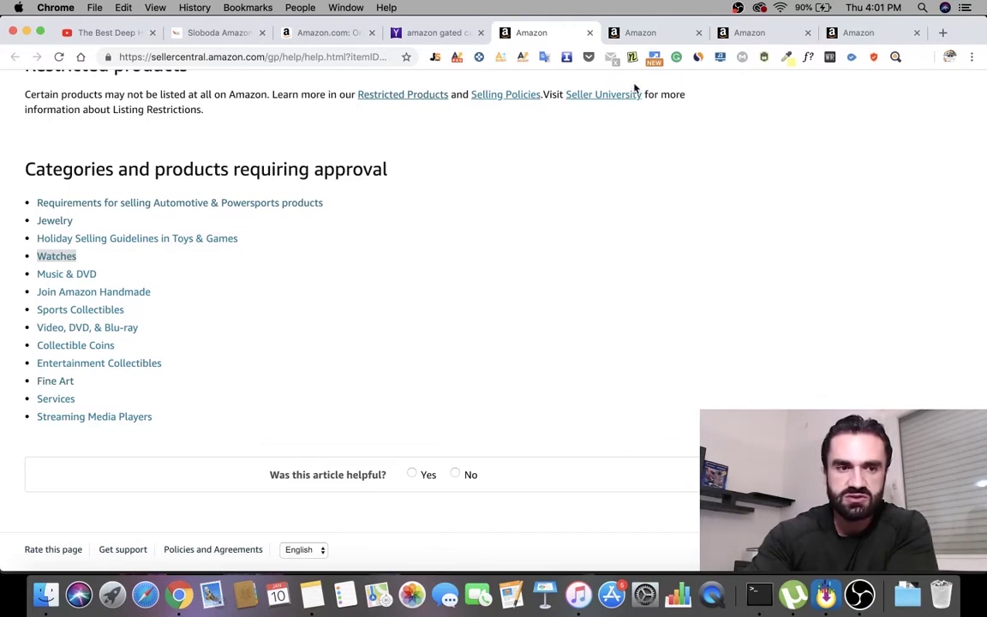
- Read through the Automotive & Powersports selling requirements and open the approval request form linked under Next step
{"action": "left_click", "coordinate": [650, 35]}
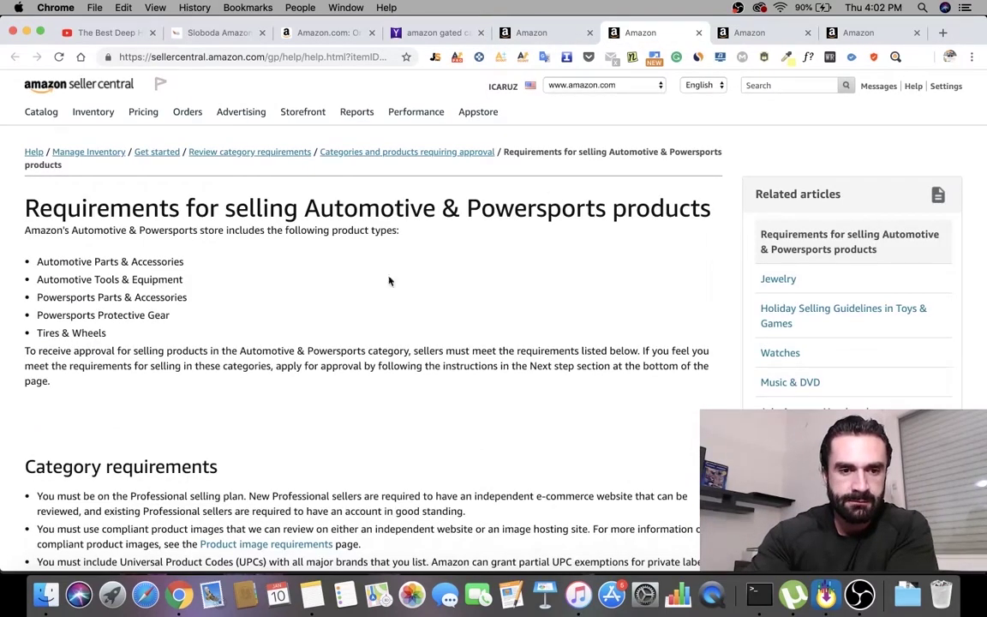
{"action": "scroll", "coordinate": [342, 280], "scroll_direction": "down", "scroll_amount": 2}
{"action": "scroll", "coordinate": [286, 276], "scroll_direction": "down", "scroll_amount": 2}
{"action": "scroll", "coordinate": [278, 274], "scroll_direction": "down", "scroll_amount": 6}
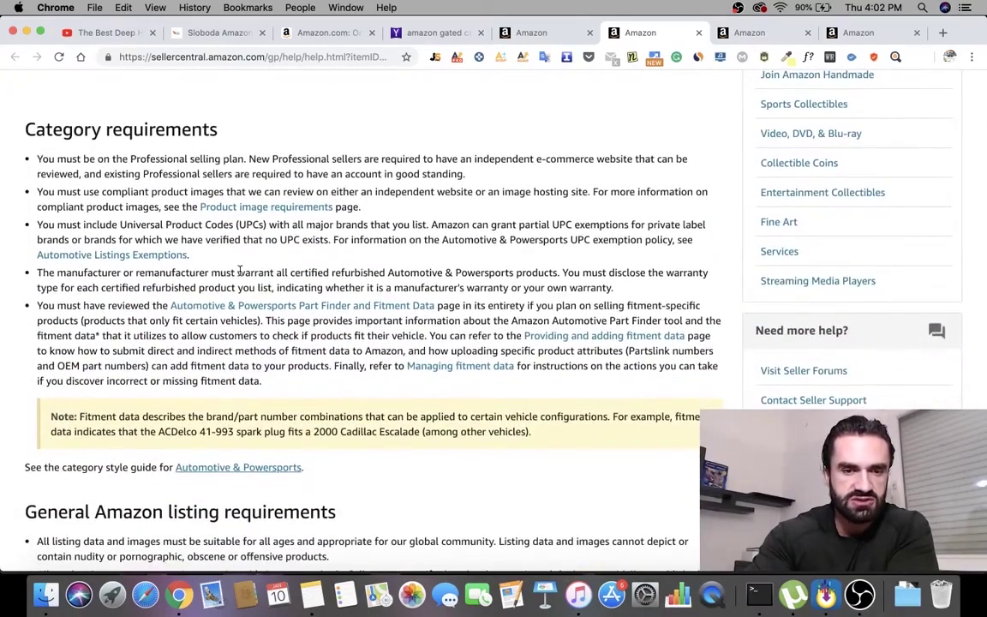
{"action": "scroll", "coordinate": [216, 244], "scroll_direction": "down", "scroll_amount": 4}
{"action": "scroll", "coordinate": [221, 272], "scroll_direction": "down", "scroll_amount": 4}
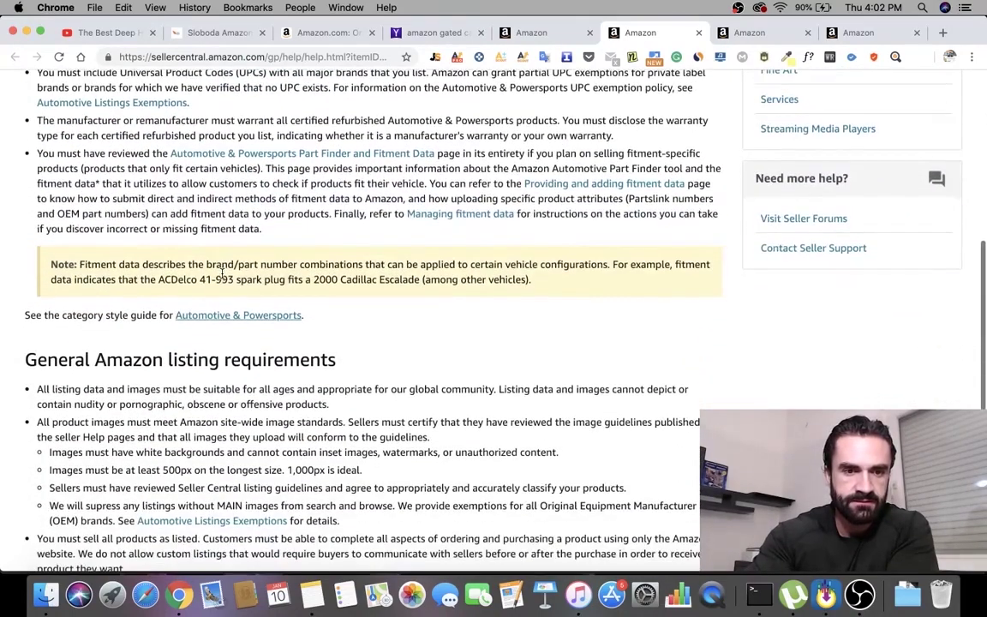
{"action": "scroll", "coordinate": [221, 272], "scroll_direction": "down", "scroll_amount": 5}
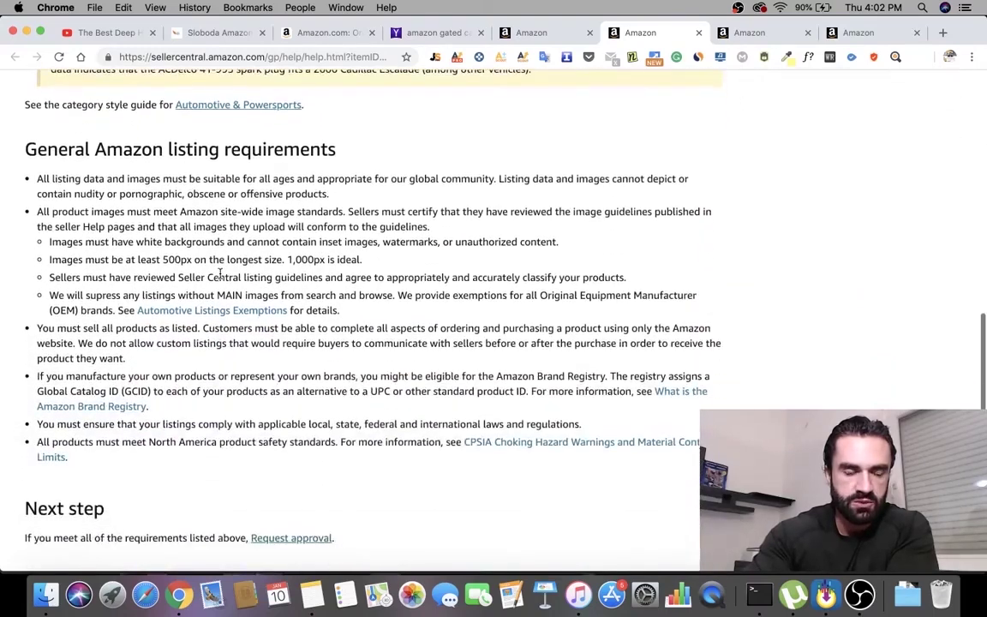
{"action": "scroll", "coordinate": [221, 276], "scroll_direction": "down", "scroll_amount": 4}
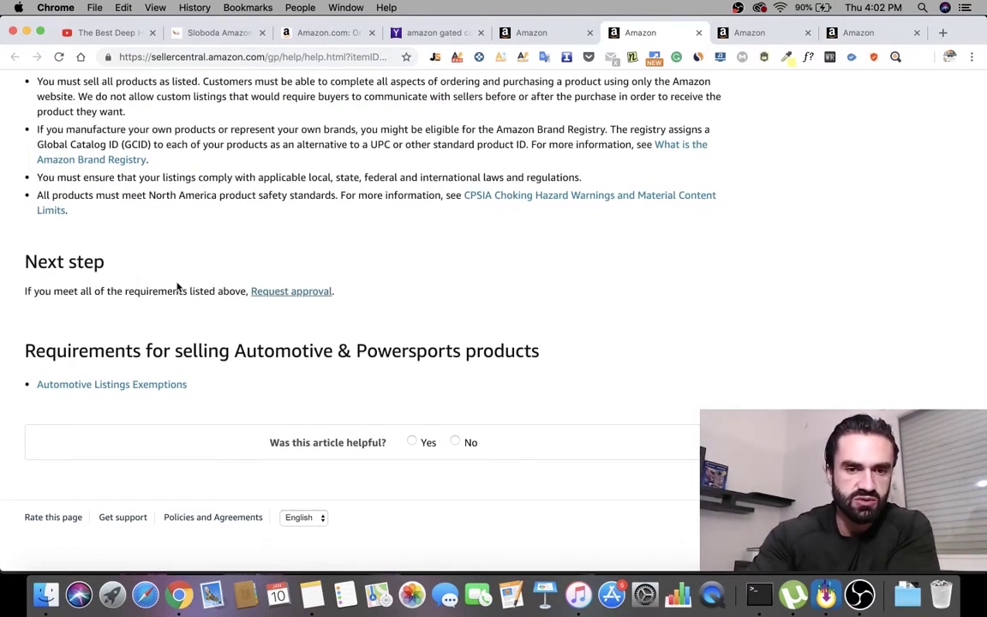
{"action": "left_click", "coordinate": [291, 292]}
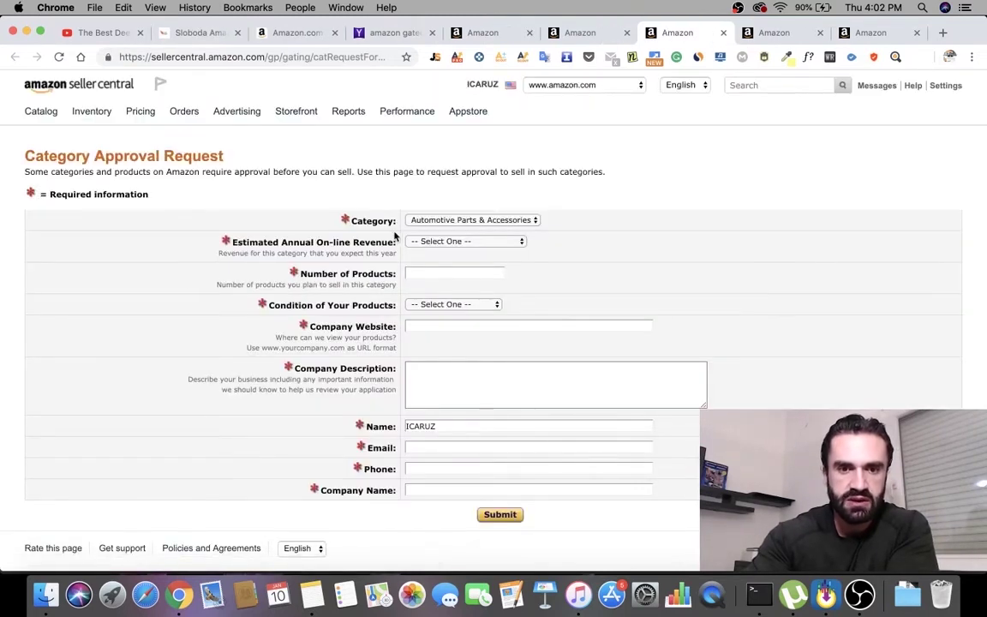
- Keep Automotive Parts & Accessories as the category and set the estimated annual online revenue to $100,000 - $500,000
{"action": "left_click", "coordinate": [443, 224]}
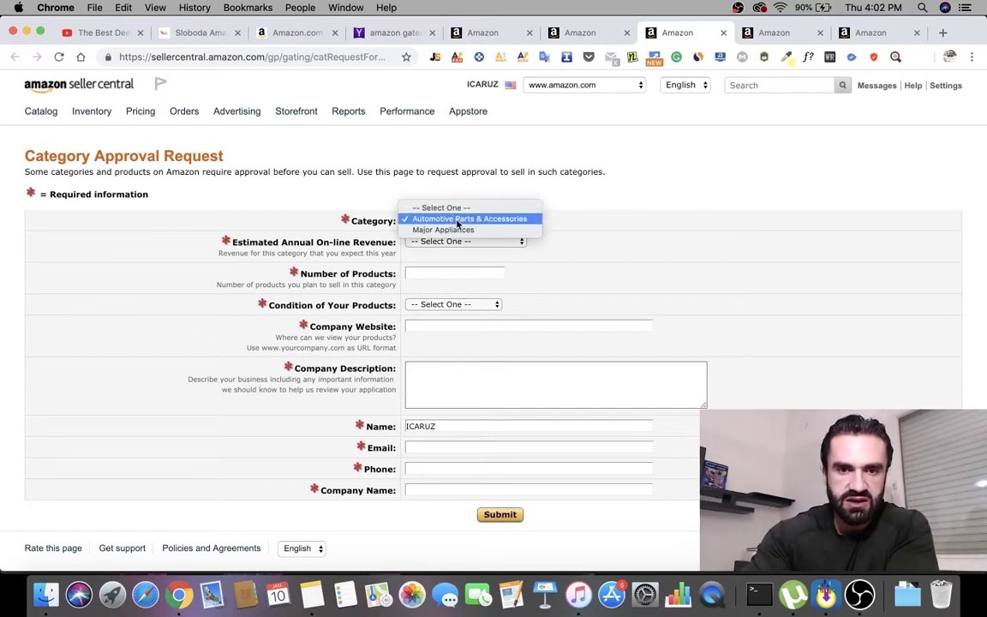
{"action": "left_click", "coordinate": [457, 219]}
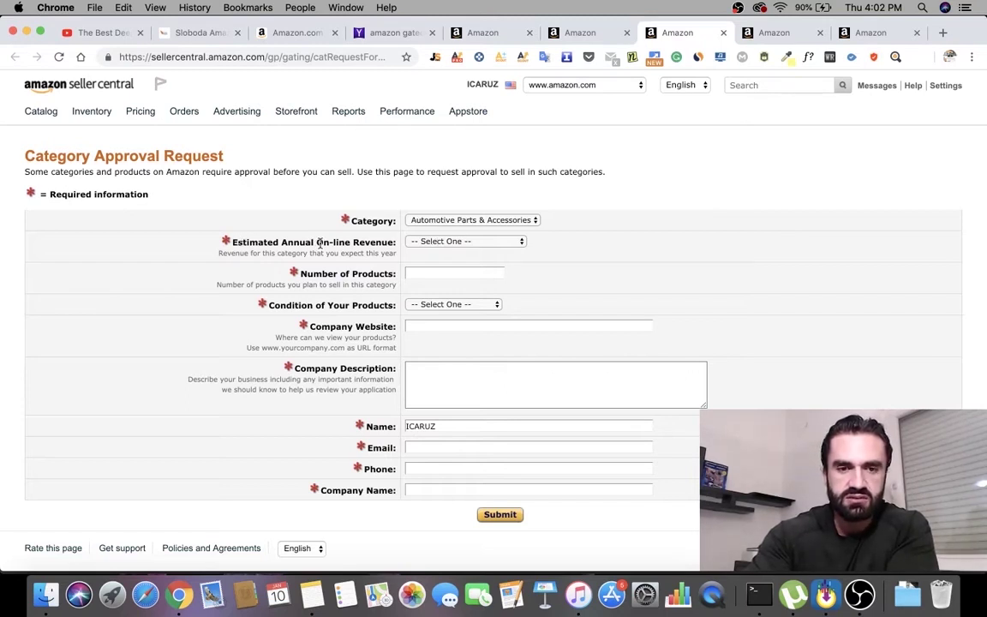
{"action": "left_click", "coordinate": [433, 242]}
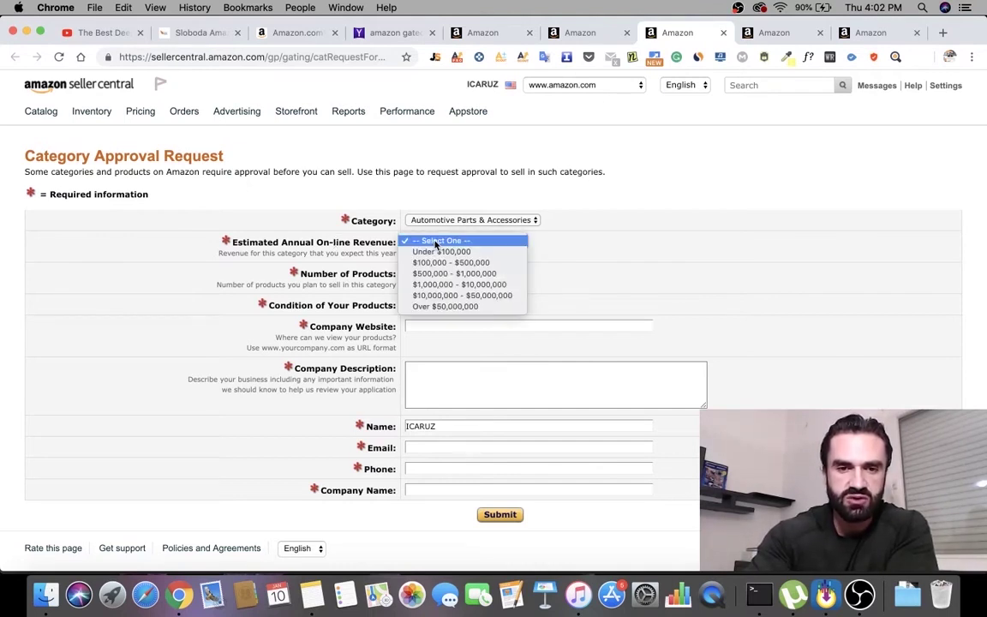
{"action": "left_click", "coordinate": [475, 267]}
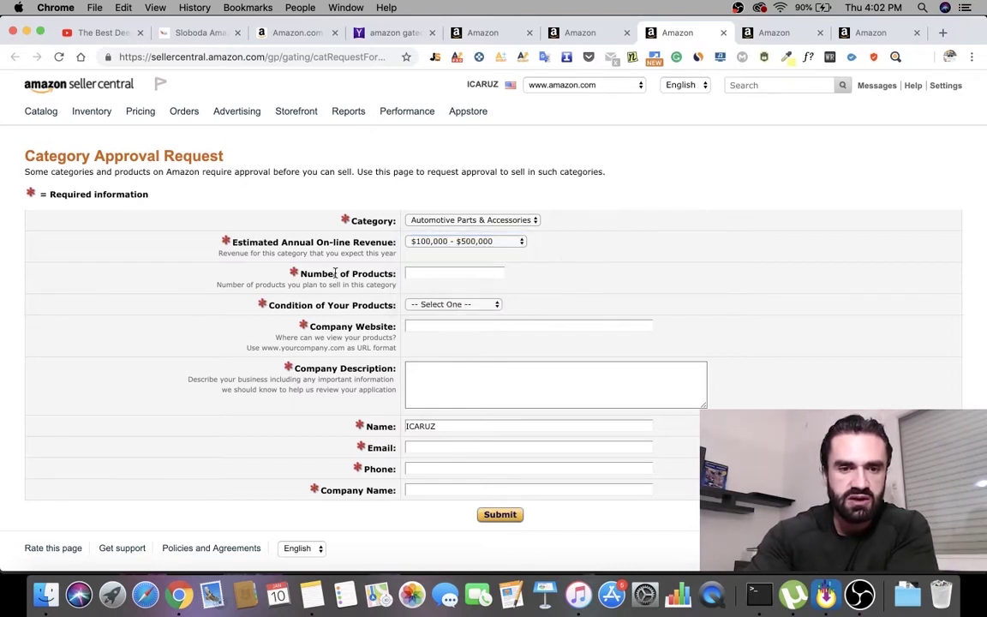
- Set the number of products to 1 and the condition of the products to Primarily New
{"action": "left_click", "coordinate": [416, 272]}
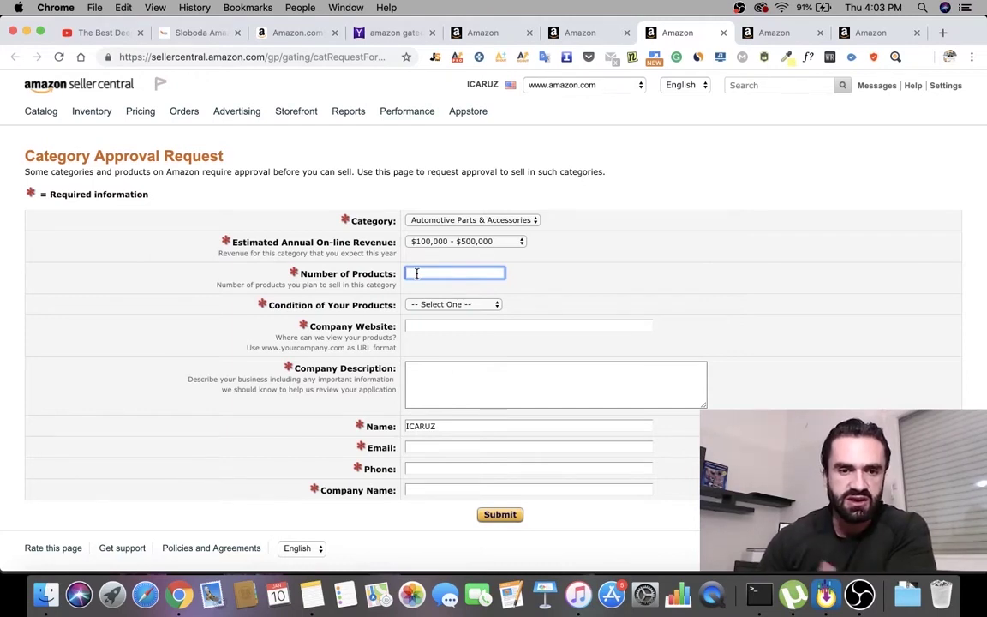
{"action": "type", "text": "1"}
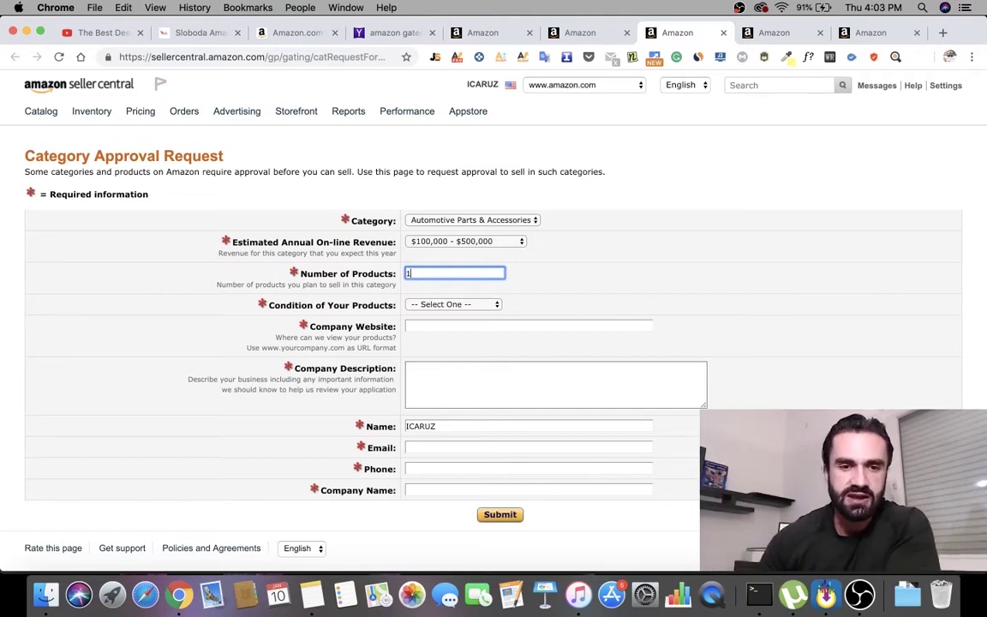
{"action": "left_click", "coordinate": [443, 305]}
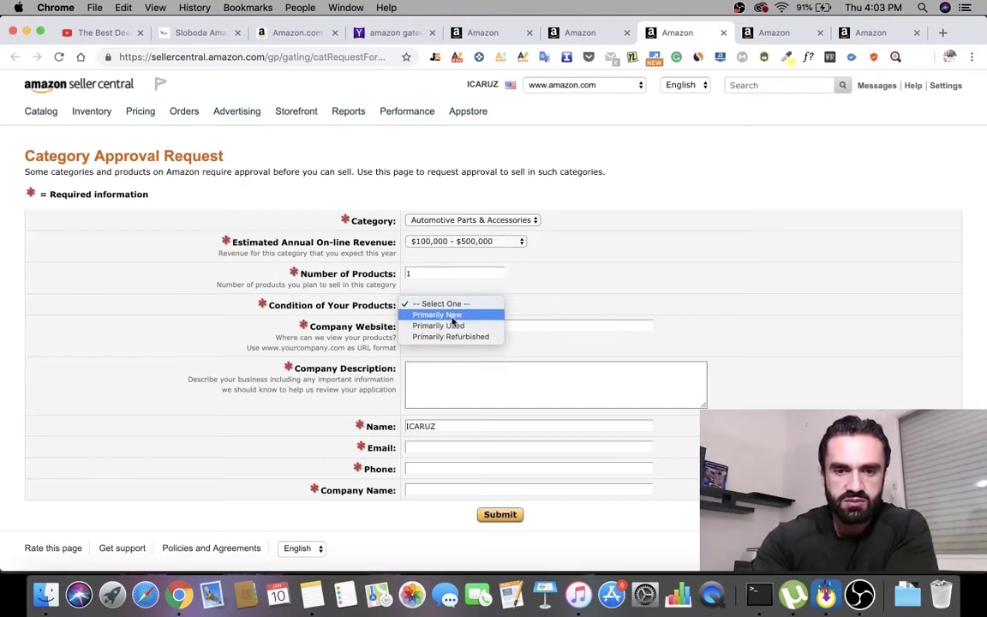
{"action": "left_click", "coordinate": [453, 316]}
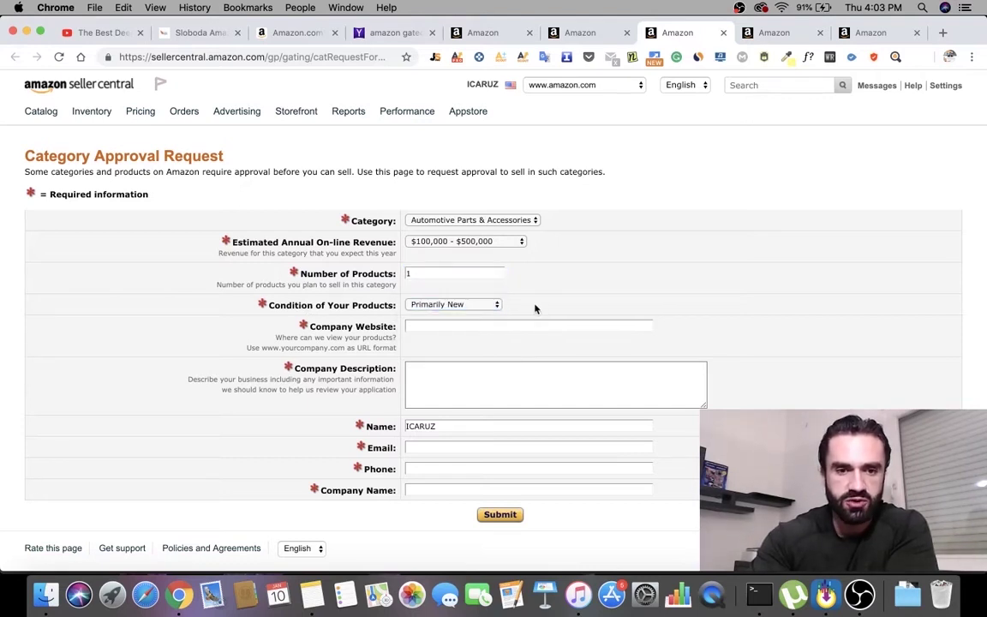
- Clear the prefilled Name field in the approval request, leaving the Company Website and Company Name fields empty
{"action": "left_click", "coordinate": [420, 324]}
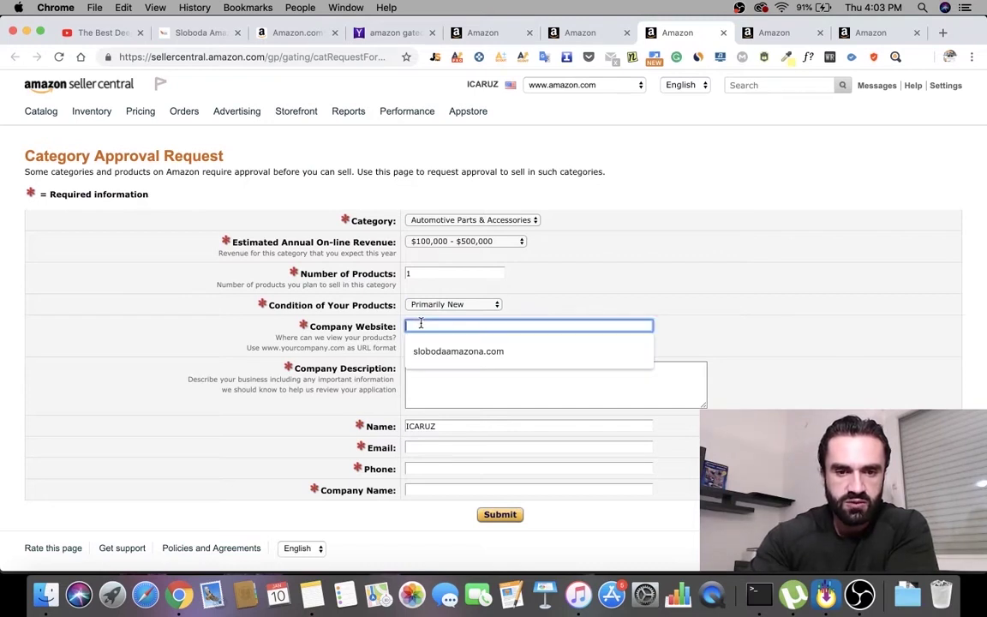
{"action": "left_click", "coordinate": [723, 325]}
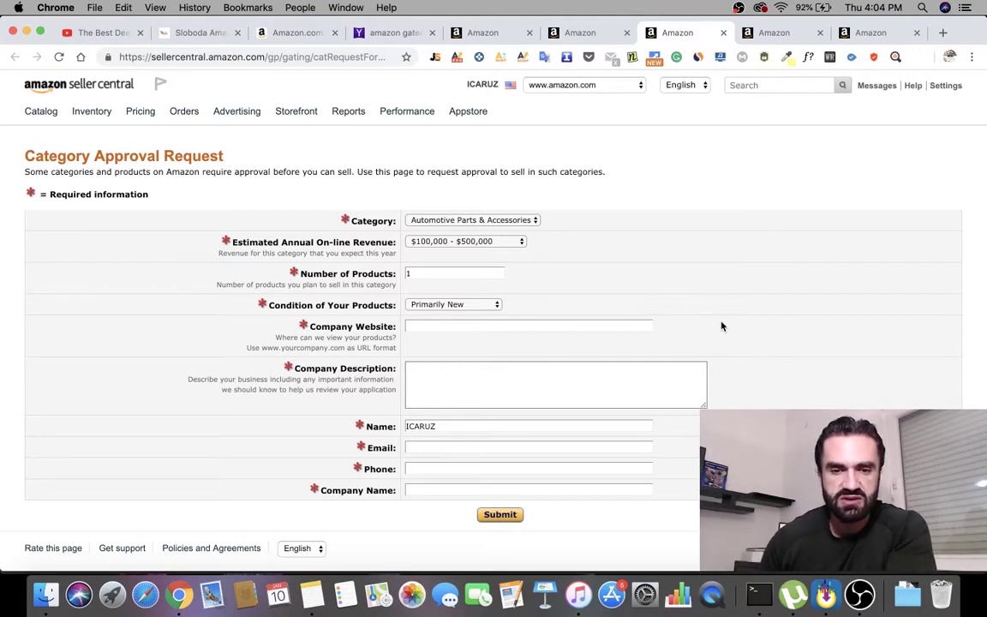
{"action": "left_click", "coordinate": [427, 427]}
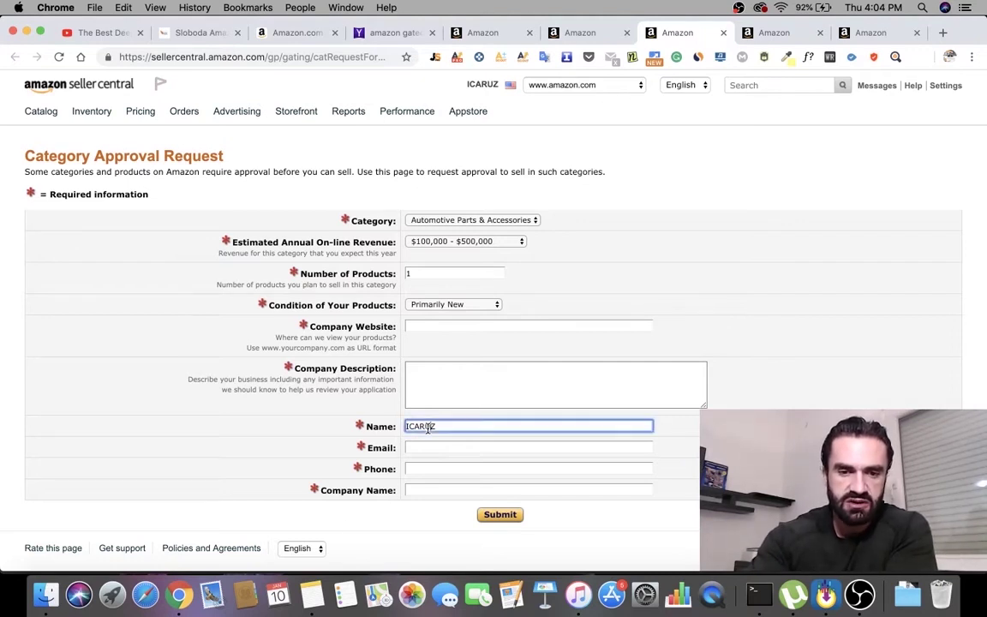
{"action": "double_click", "coordinate": [428, 427]}
{"action": "key", "text": "BackSpace"}
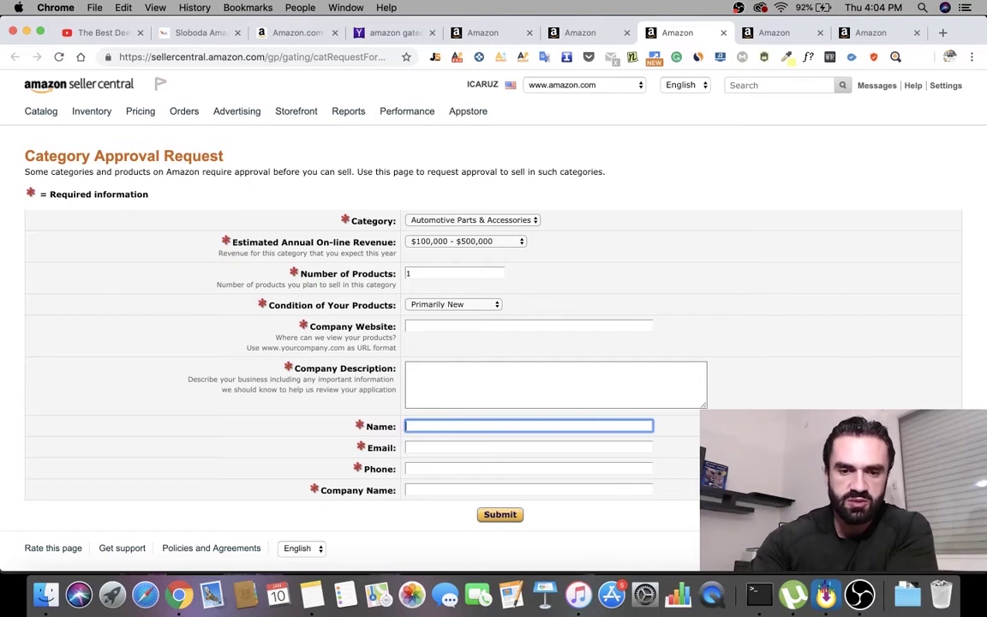
{"action": "left_click", "coordinate": [419, 489]}
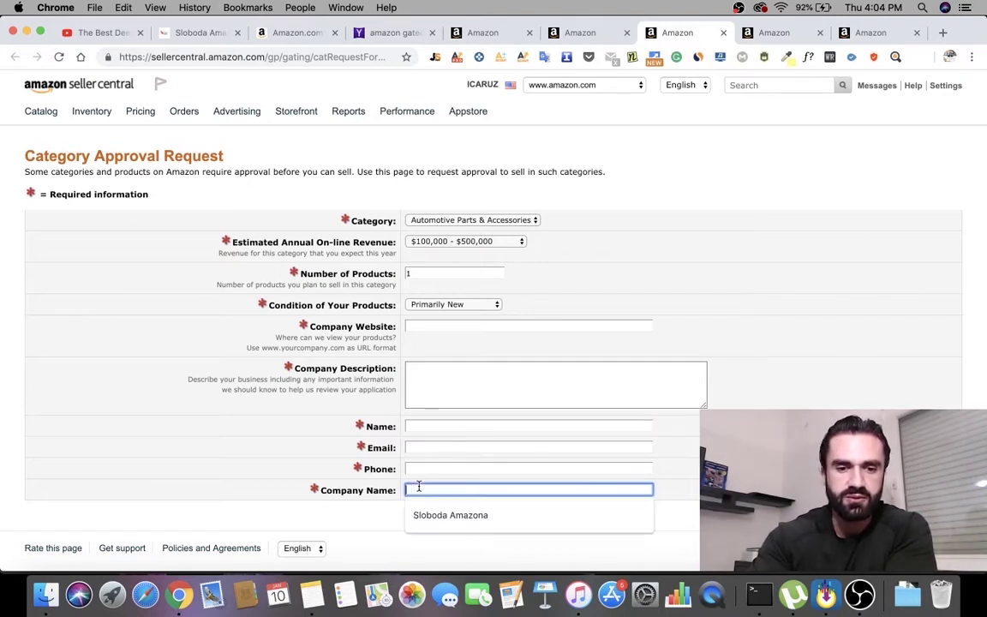
{"action": "left_click", "coordinate": [692, 489]}
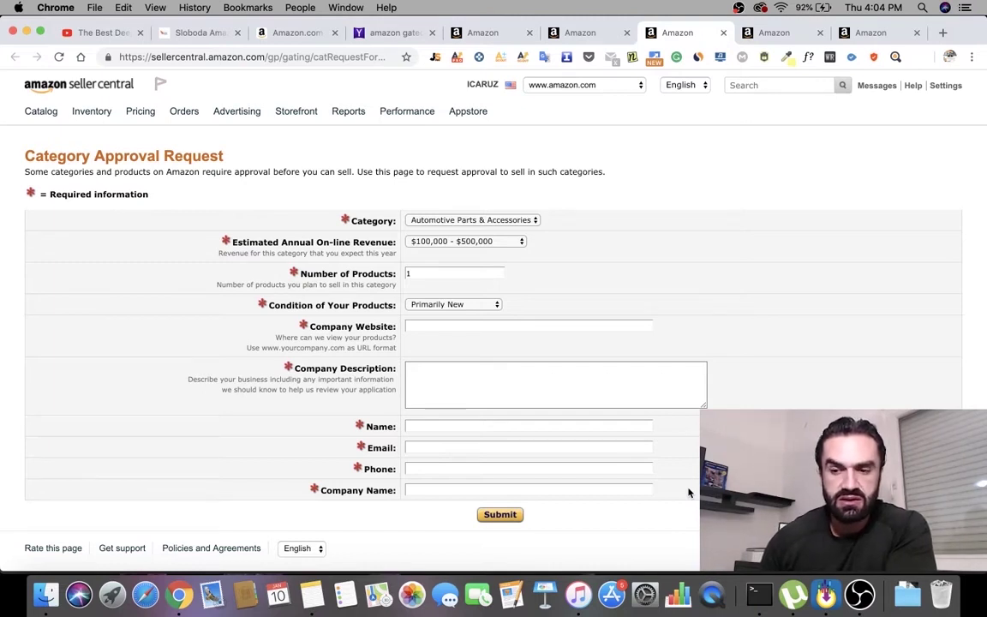
- Go to the Watches requirements page and open the approval request linked under its Next step section
{"action": "scroll", "coordinate": [675, 480], "scroll_direction": "down", "scroll_amount": 1}
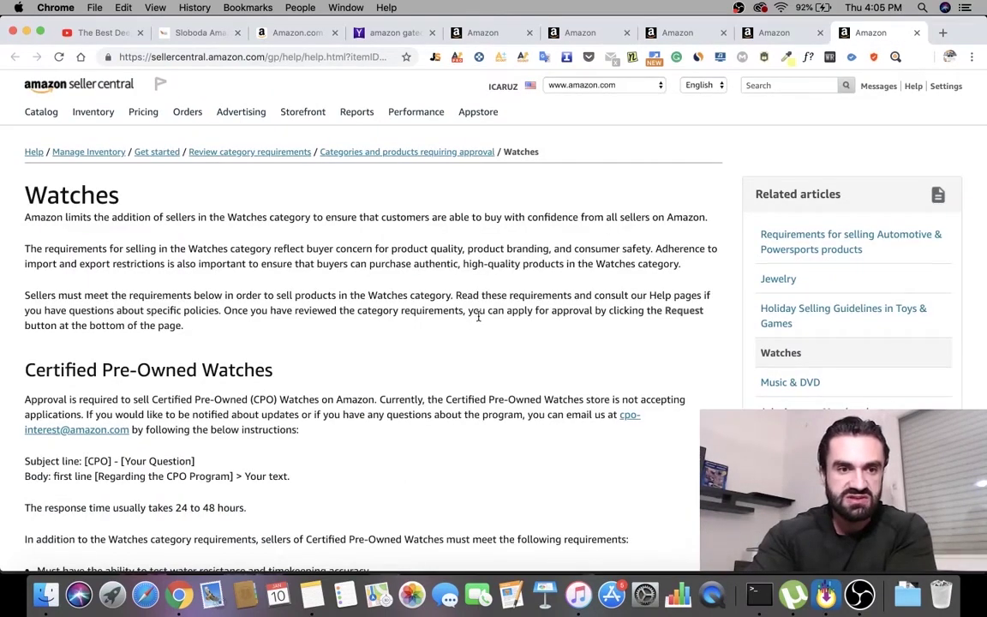
{"action": "scroll", "coordinate": [462, 317], "scroll_direction": "down", "scroll_amount": 10}
{"action": "scroll", "coordinate": [449, 327], "scroll_direction": "down", "scroll_amount": 5}
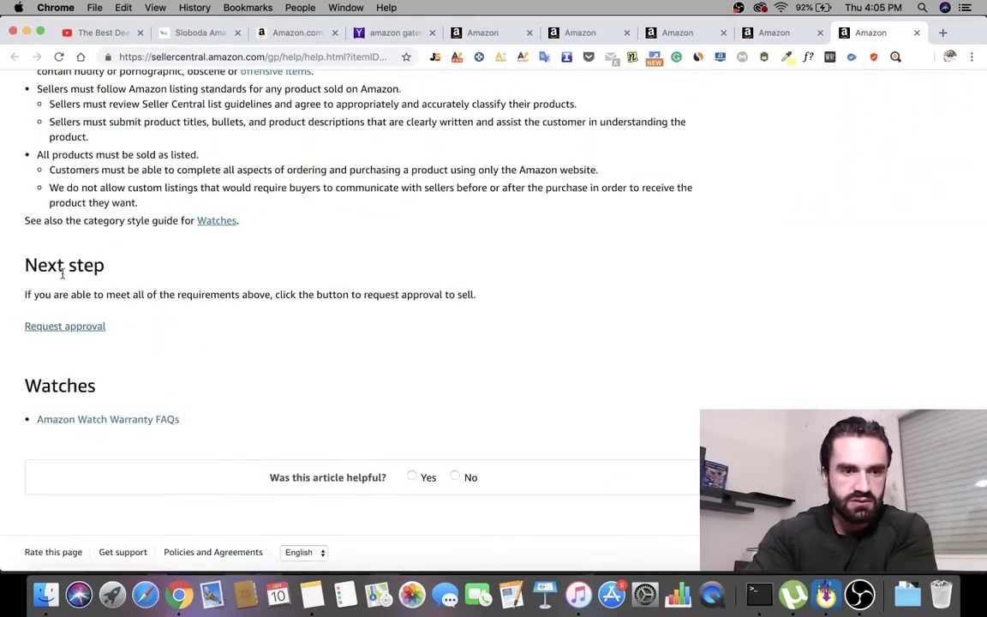
{"action": "left_click", "coordinate": [66, 327]}
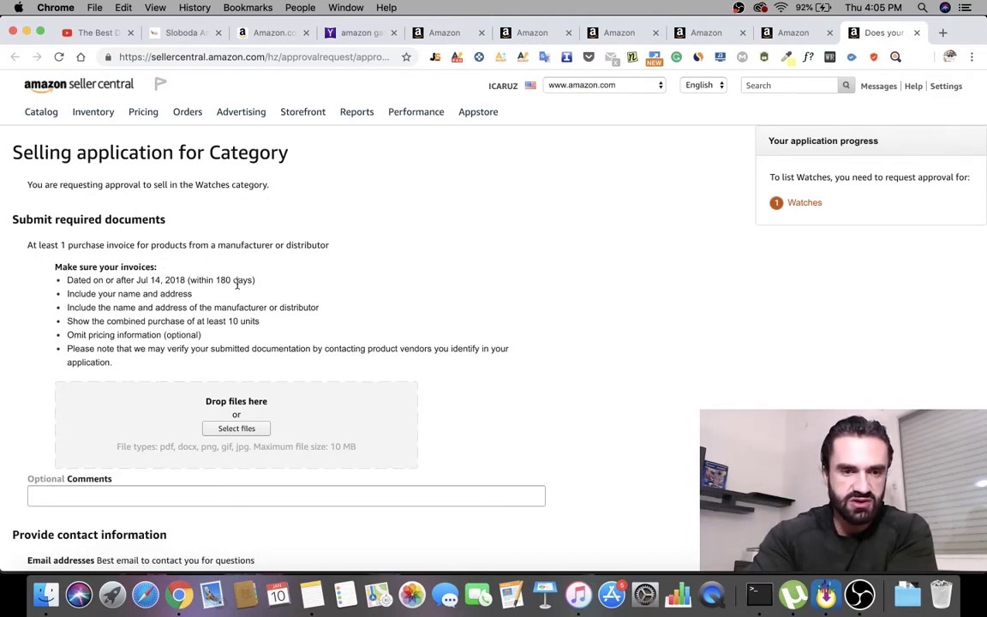
- Review the Watches selling application's invoice requirements, file upload area and contact information fields
{"action": "scroll", "coordinate": [231, 301], "scroll_direction": "down", "scroll_amount": 3}
{"action": "scroll", "coordinate": [227, 304], "scroll_direction": "up", "scroll_amount": 1}
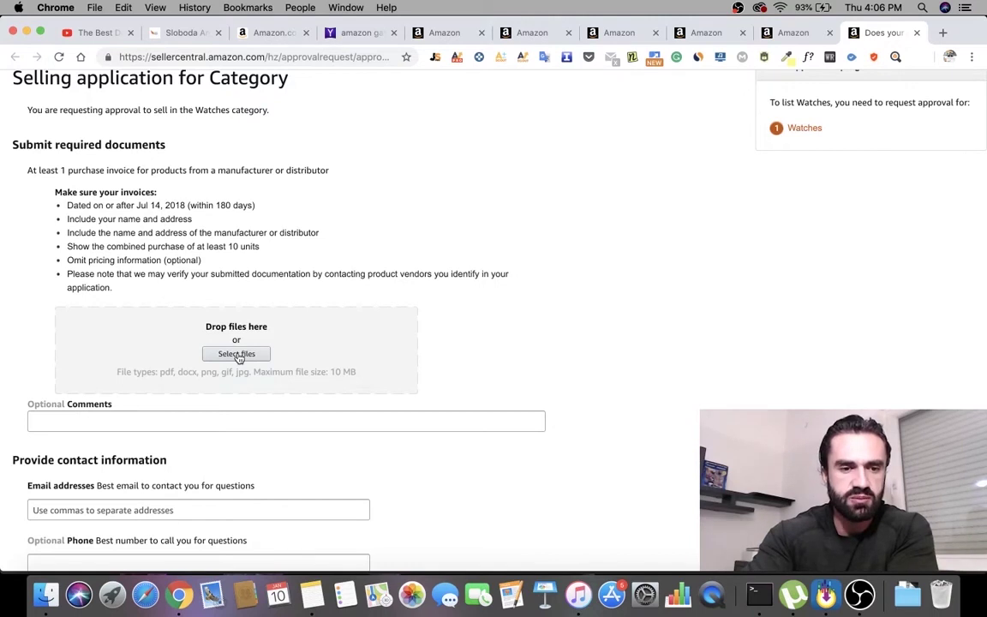
{"action": "scroll", "coordinate": [121, 356], "scroll_direction": "down", "scroll_amount": 3}
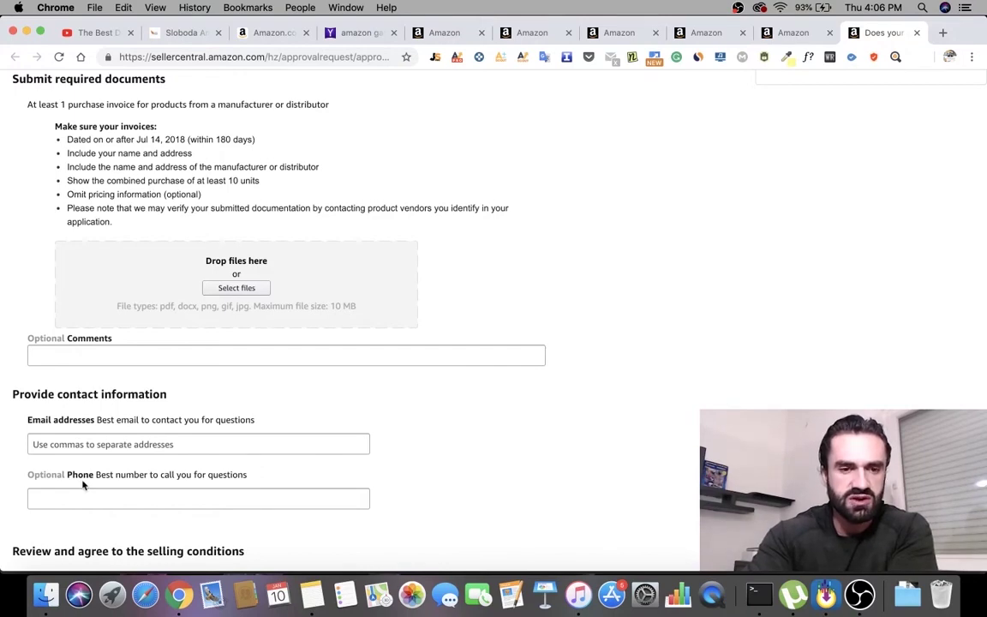
{"action": "scroll", "coordinate": [82, 485], "scroll_direction": "down", "scroll_amount": 1}
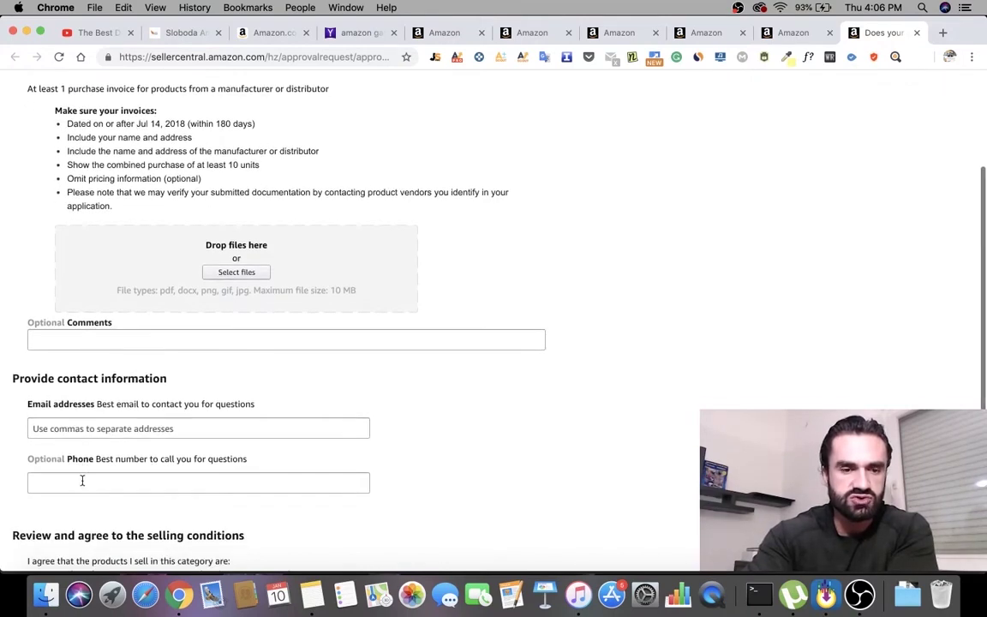
{"action": "scroll", "coordinate": [83, 485], "scroll_direction": "up", "scroll_amount": 2}
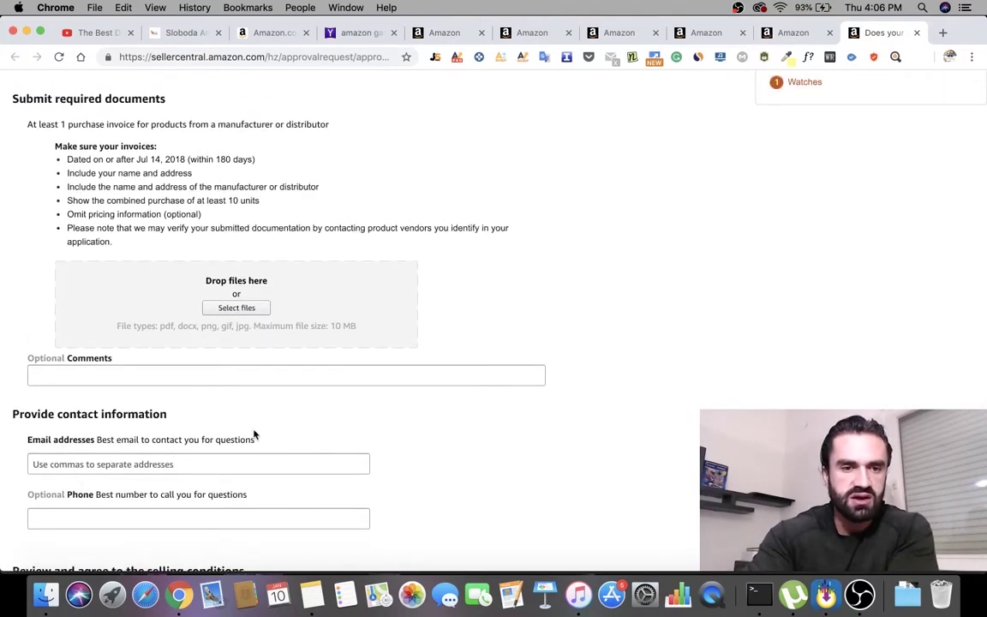
{"action": "scroll", "coordinate": [276, 402], "scroll_direction": "up", "scroll_amount": 2}
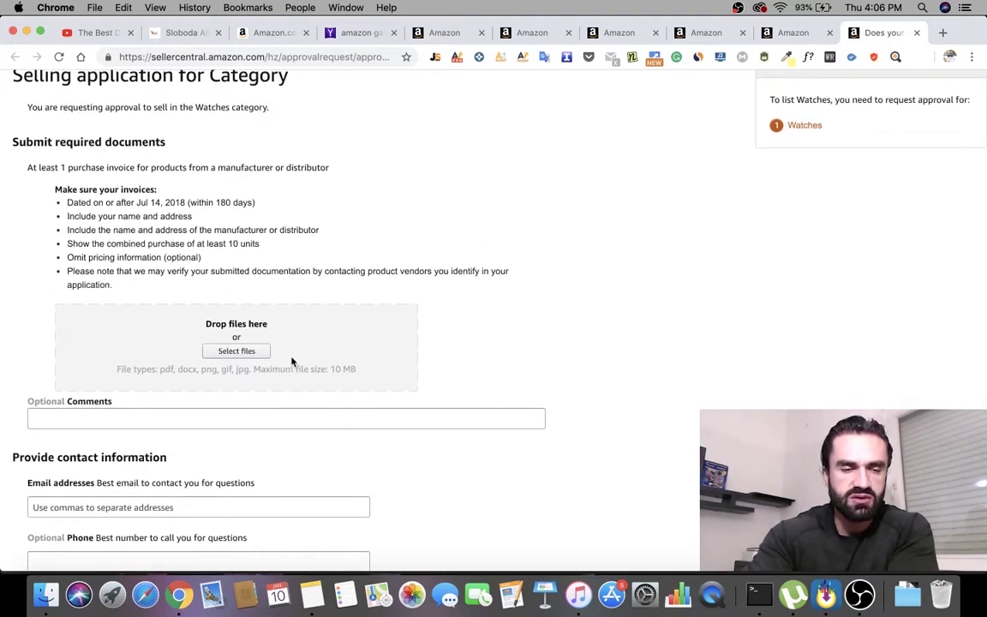
{"action": "scroll", "coordinate": [250, 436], "scroll_direction": "down", "scroll_amount": 1}
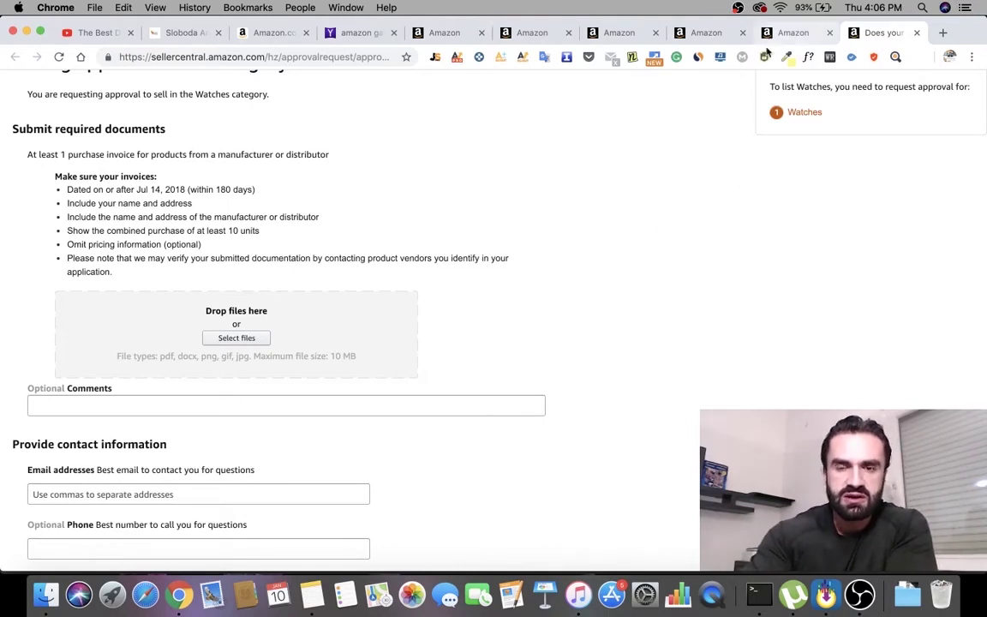
- Examine the Jewelry page's selling requirements, including the annual revenue condition for selling Fine Jewelry
{"action": "left_click", "coordinate": [789, 34]}
{"action": "left_click", "coordinate": [706, 32]}
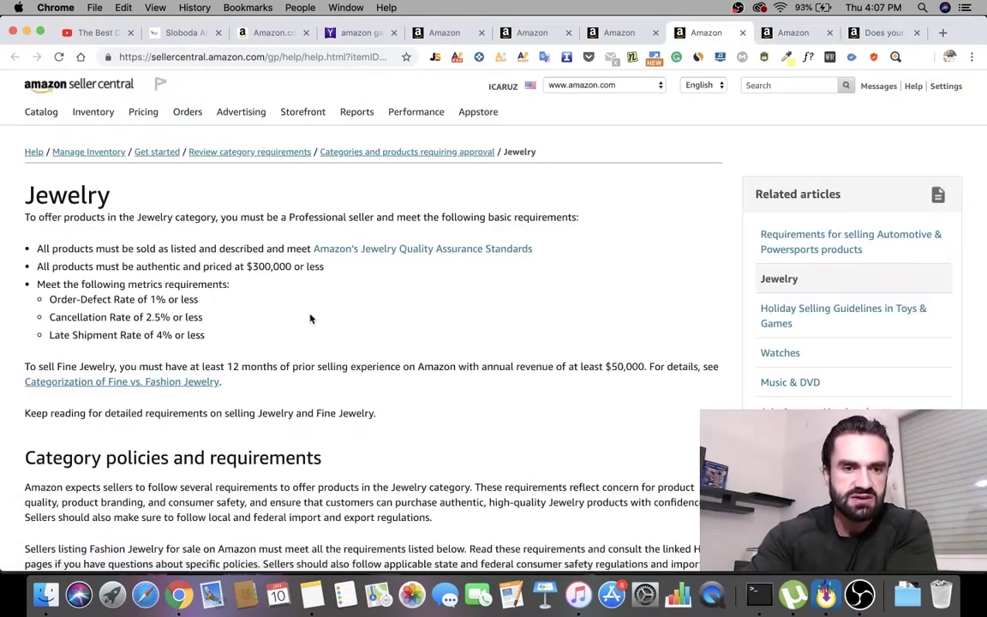
{"action": "scroll", "coordinate": [326, 327], "scroll_direction": "down", "scroll_amount": 5}
{"action": "scroll", "coordinate": [325, 326], "scroll_direction": "down", "scroll_amount": 3}
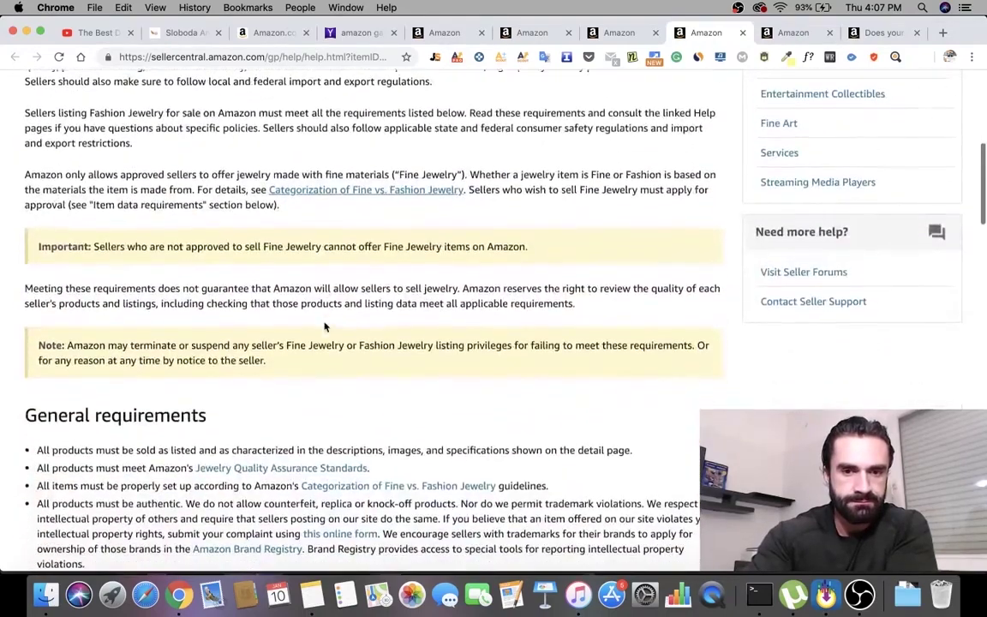
{"action": "scroll", "coordinate": [271, 318], "scroll_direction": "down", "scroll_amount": 2}
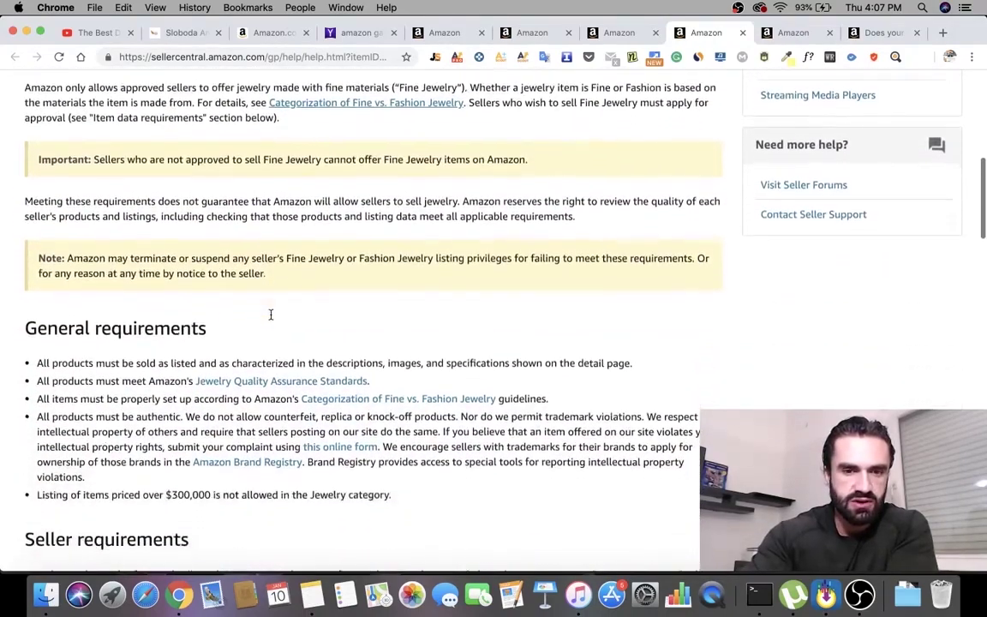
{"action": "scroll", "coordinate": [271, 315], "scroll_direction": "up", "scroll_amount": 5}
{"action": "scroll", "coordinate": [270, 315], "scroll_direction": "up", "scroll_amount": 3}
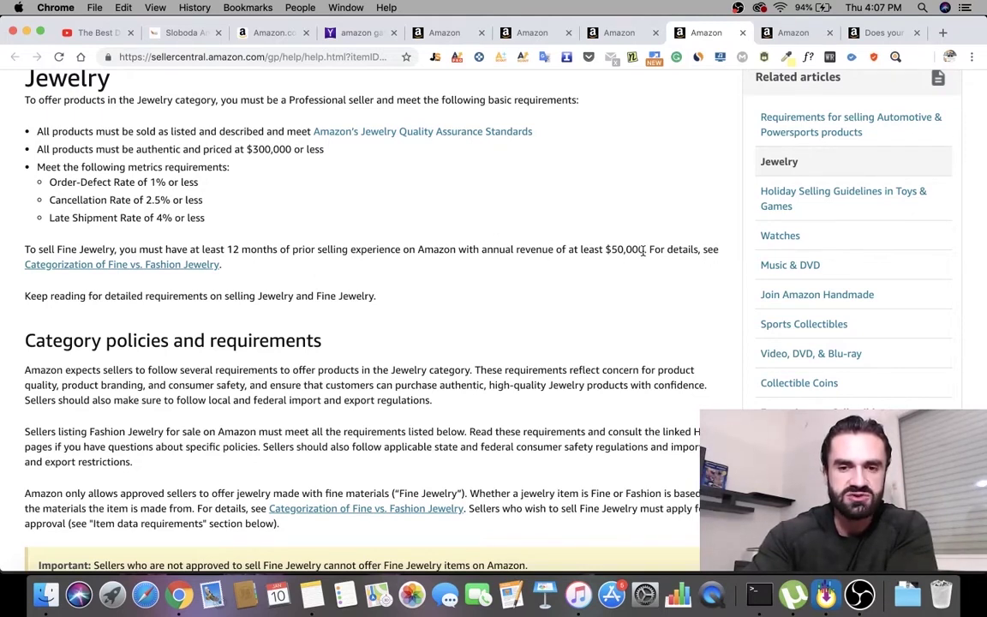
{"action": "left_click_drag", "start_coordinate": [642, 248], "coordinate": [595, 248]}
{"action": "left_click", "coordinate": [596, 248]}
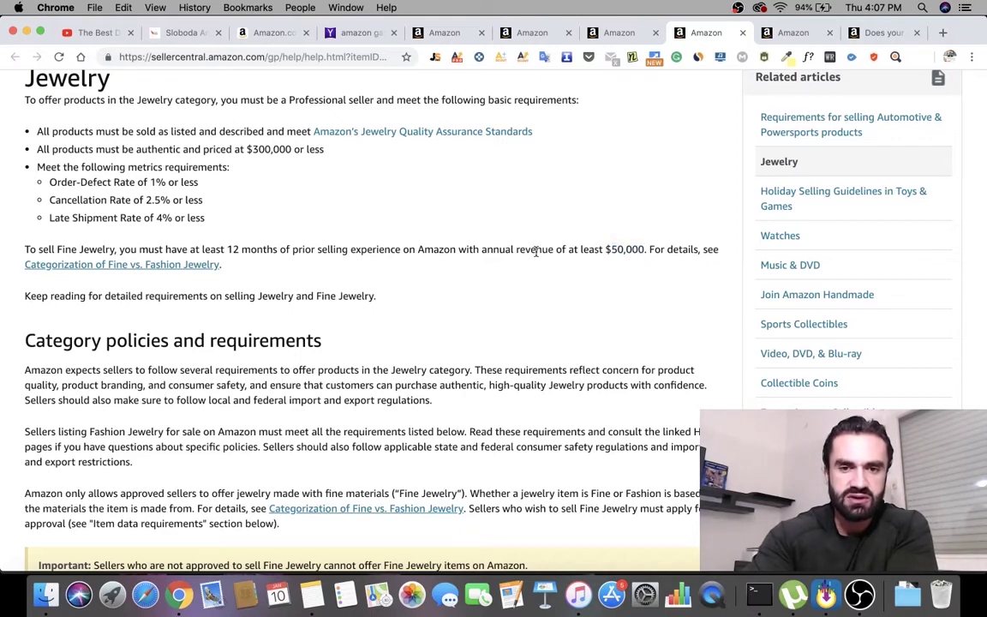